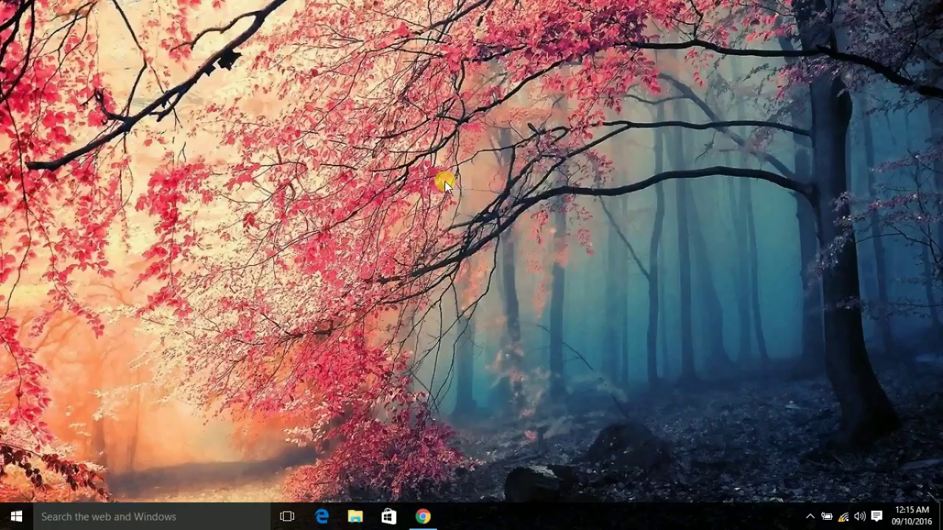
# - Refresh the Windows desktop repeatedly through its right-click menu
pyautogui.rightClick(421, 134)
pyautogui.click(436, 167)
pyautogui.rightClick(435, 162)
pyautogui.click(444, 165)
pyautogui.rightClick(444, 167)
pyautogui.click(447, 168)
pyautogui.rightClick(413, 124)
pyautogui.click(441, 167)
pyautogui.rightClick(403, 116)
pyautogui.click(433, 160)
pyautogui.rightClick(398, 119)
pyautogui.click(405, 158)
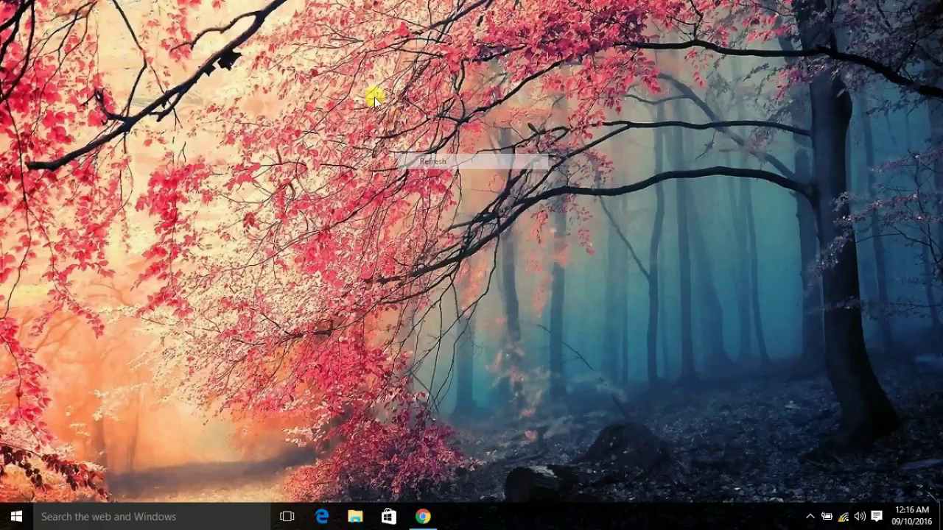
pyautogui.rightClick(375, 98)
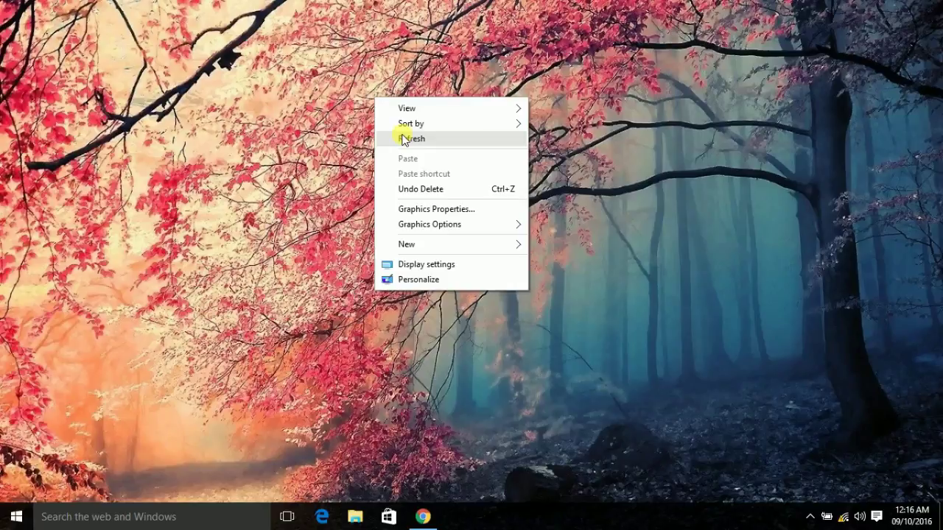
pyautogui.click(402, 140)
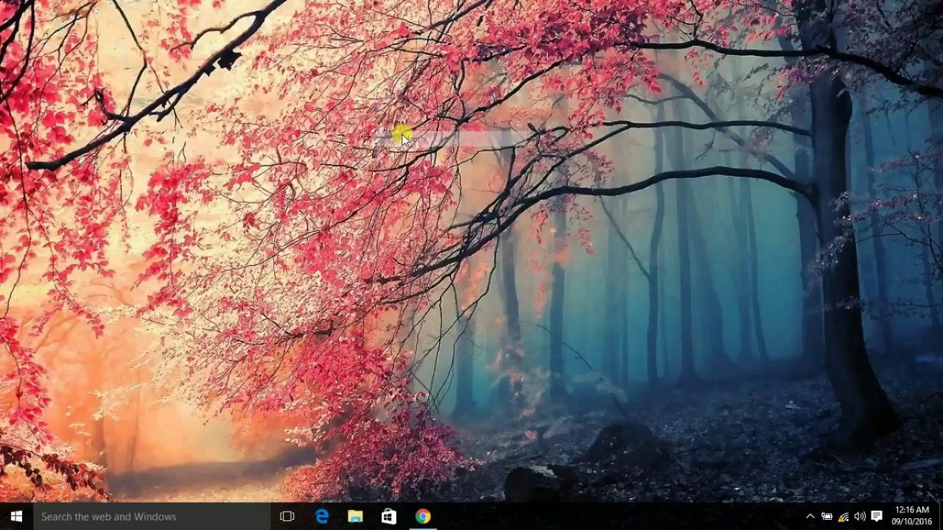
pyautogui.rightClick(391, 114)
pyautogui.click(419, 154)
pyautogui.rightClick(391, 114)
pyautogui.click(414, 142)
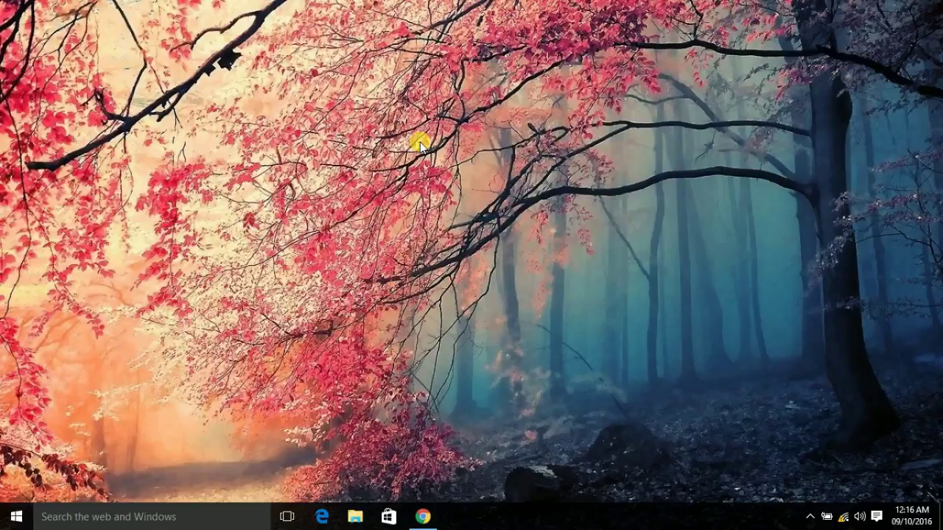
pyautogui.rightClick(377, 102)
pyautogui.click(390, 142)
pyautogui.rightClick(376, 102)
pyautogui.click(390, 141)
pyautogui.rightClick(368, 106)
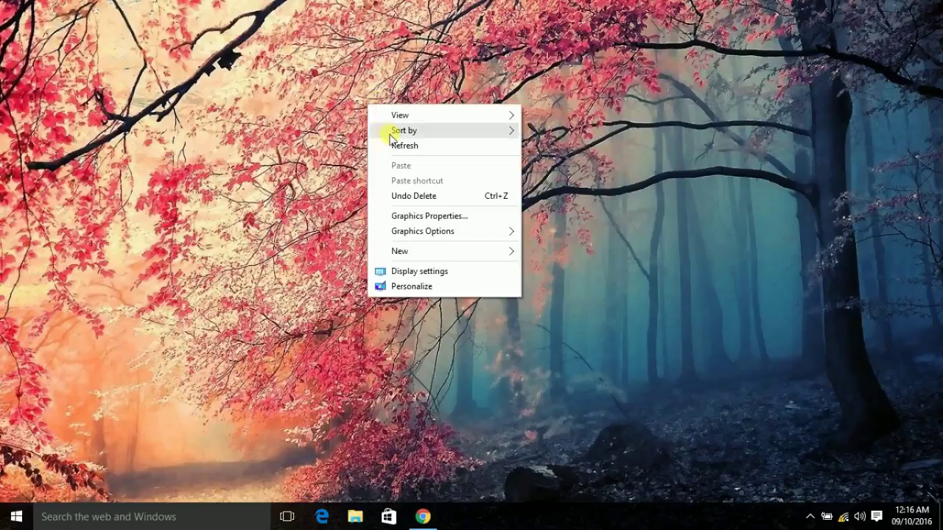
pyautogui.click(398, 147)
pyautogui.rightClick(360, 86)
pyautogui.click(392, 126)
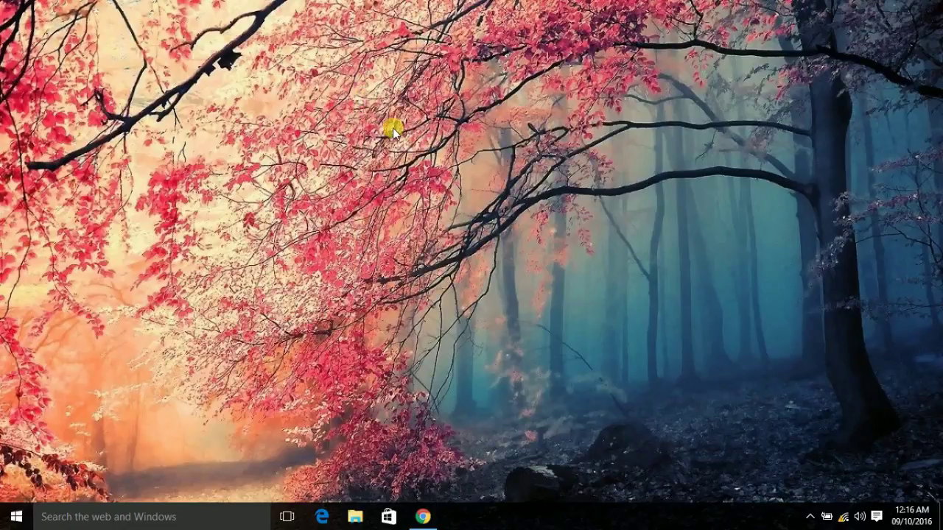
pyautogui.rightClick(361, 83)
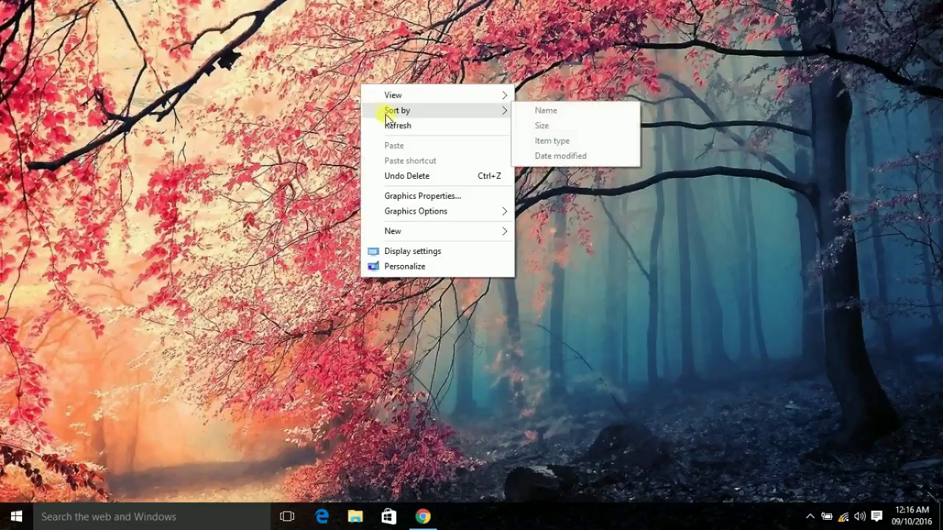
pyautogui.click(393, 126)
pyautogui.rightClick(360, 76)
pyautogui.click(389, 120)
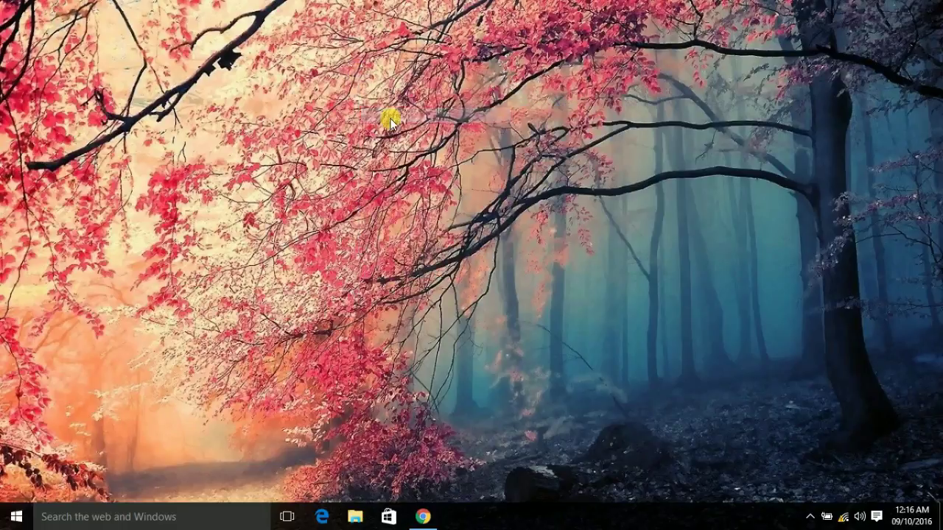
pyautogui.rightClick(390, 120)
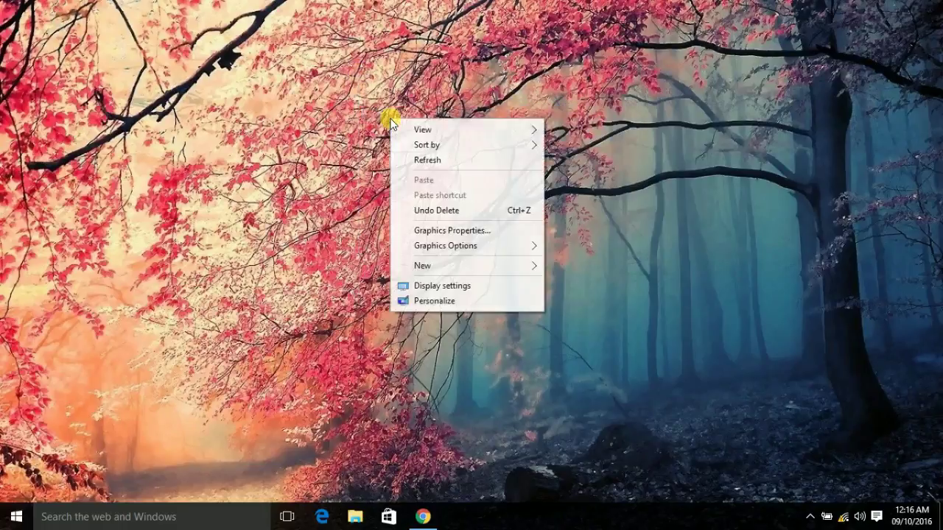
pyautogui.click(421, 160)
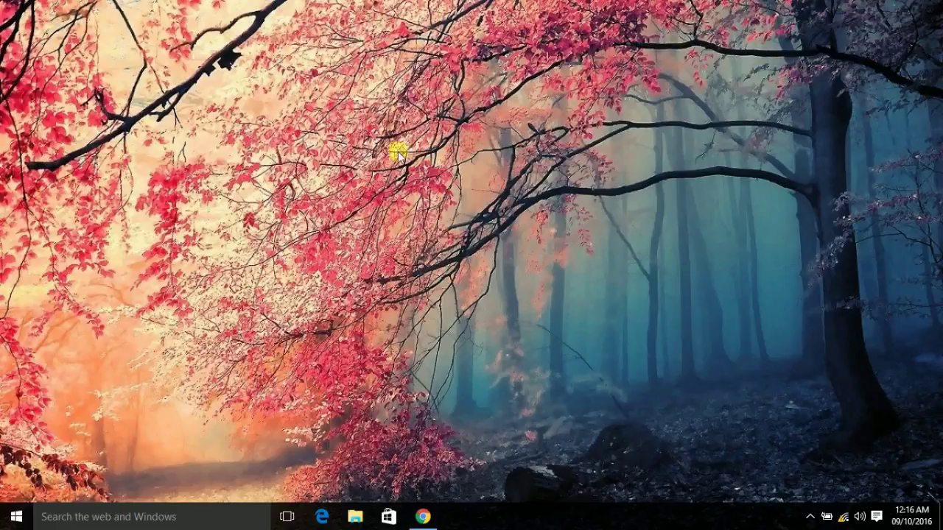
pyautogui.rightClick(360, 123)
pyautogui.click(400, 167)
pyautogui.rightClick(354, 105)
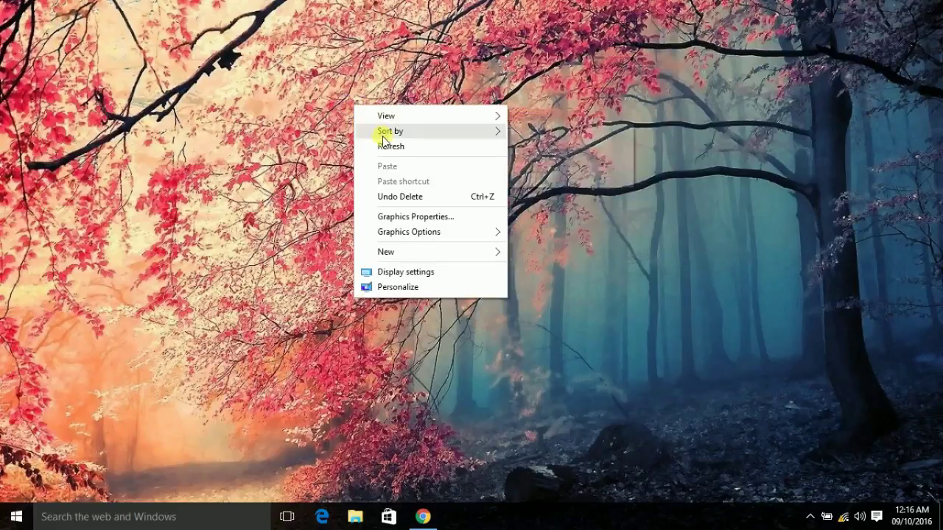
pyautogui.click(392, 146)
pyautogui.rightClick(360, 90)
pyautogui.click(398, 133)
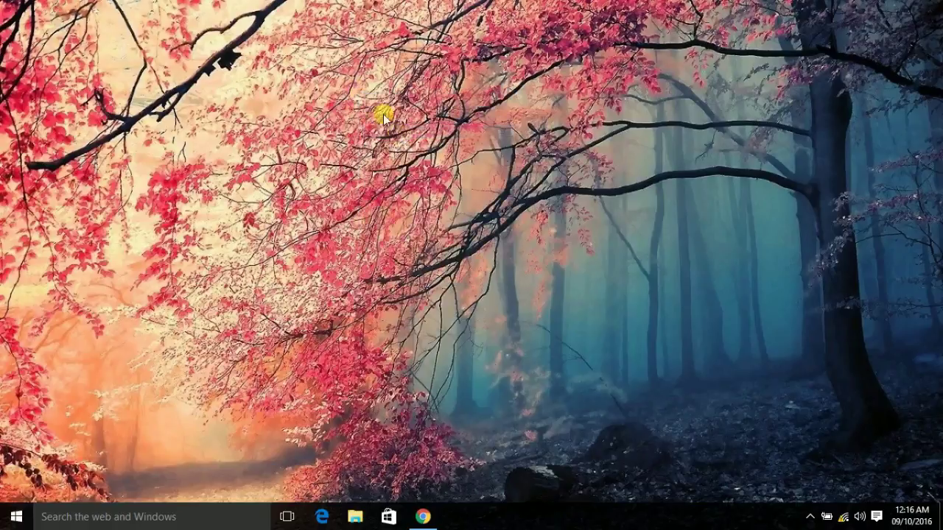
pyautogui.rightClick(362, 81)
pyautogui.click(397, 130)
pyautogui.rightClick(370, 75)
pyautogui.click(403, 116)
pyautogui.rightClick(383, 90)
pyautogui.click(405, 122)
pyautogui.rightClick(339, 91)
pyautogui.click(376, 131)
pyautogui.moveTo(422, 516)
pyautogui.rightClick(316, 184)
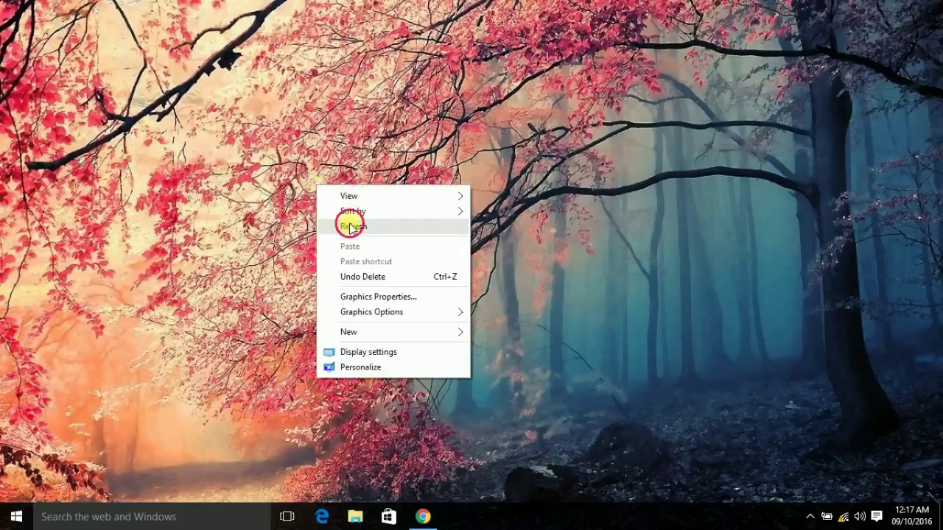
pyautogui.click(346, 222)
pyautogui.rightClick(331, 179)
pyautogui.rightClick(340, 184)
pyautogui.click(352, 196)
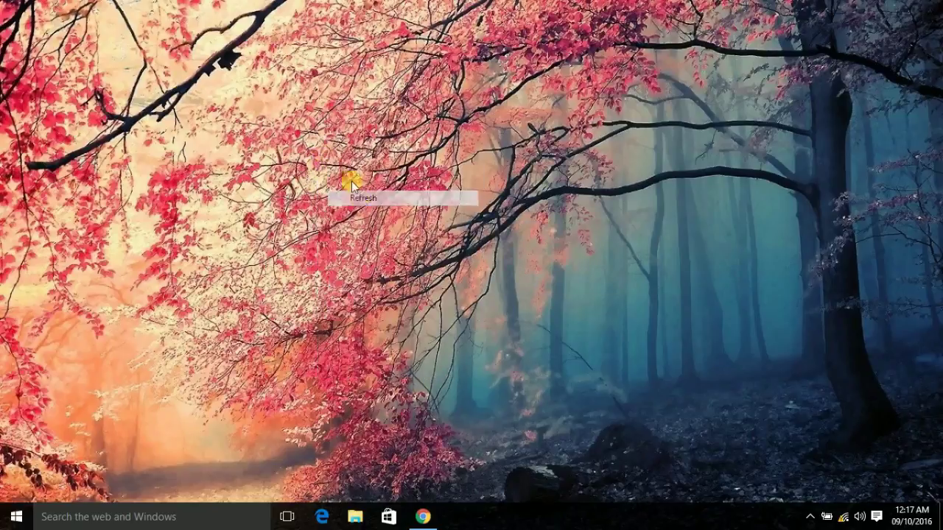
pyautogui.rightClick(341, 153)
pyautogui.click(372, 195)
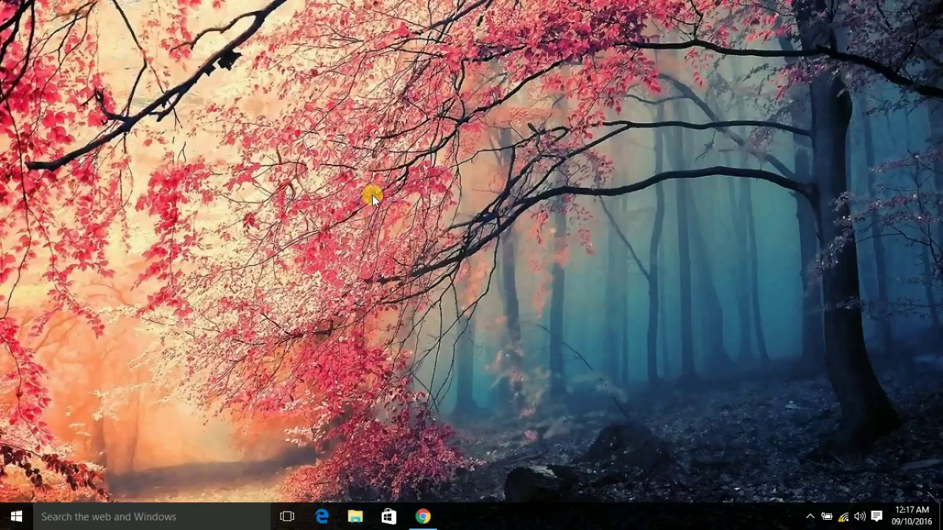
pyautogui.rightClick(332, 169)
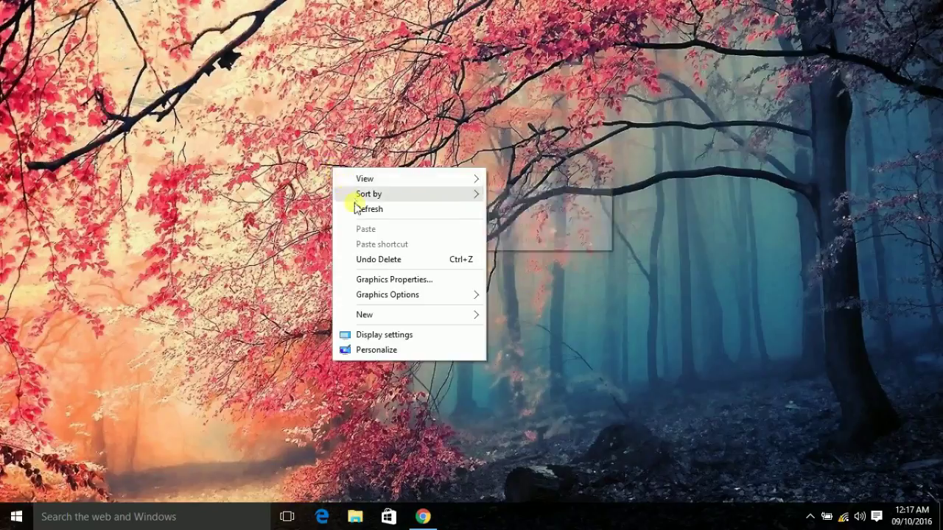
pyautogui.click(358, 209)
pyautogui.rightClick(333, 159)
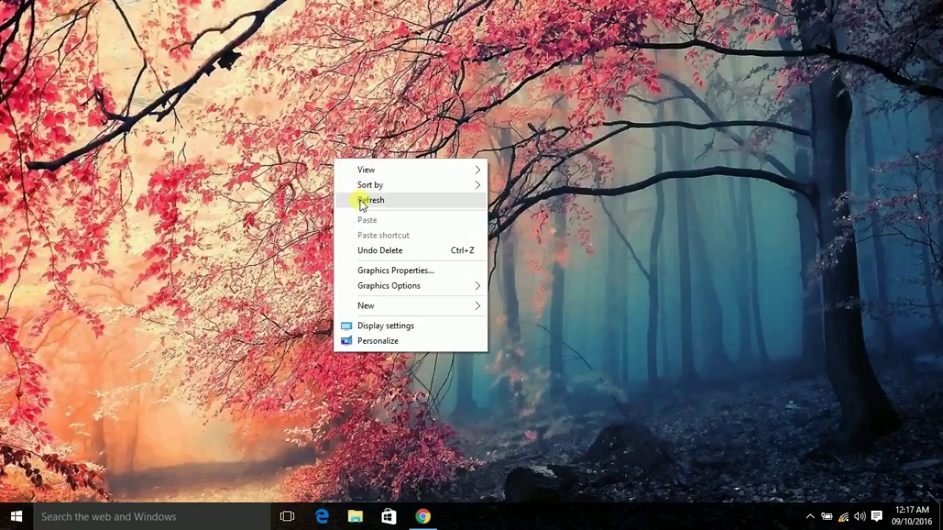
pyautogui.click(360, 201)
pyautogui.rightClick(343, 130)
pyautogui.click(368, 171)
pyautogui.rightClick(344, 131)
pyautogui.click(373, 171)
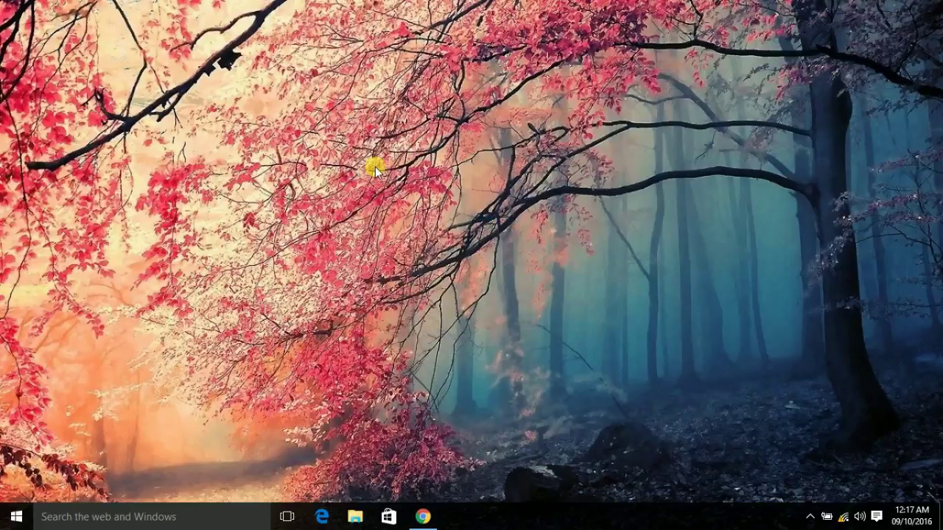
# - Restore Chrome's New Tab window, then disconnect and reconnect the KAG IT Wi-Fi network
pyautogui.click(423, 508)
pyautogui.click(424, 511)
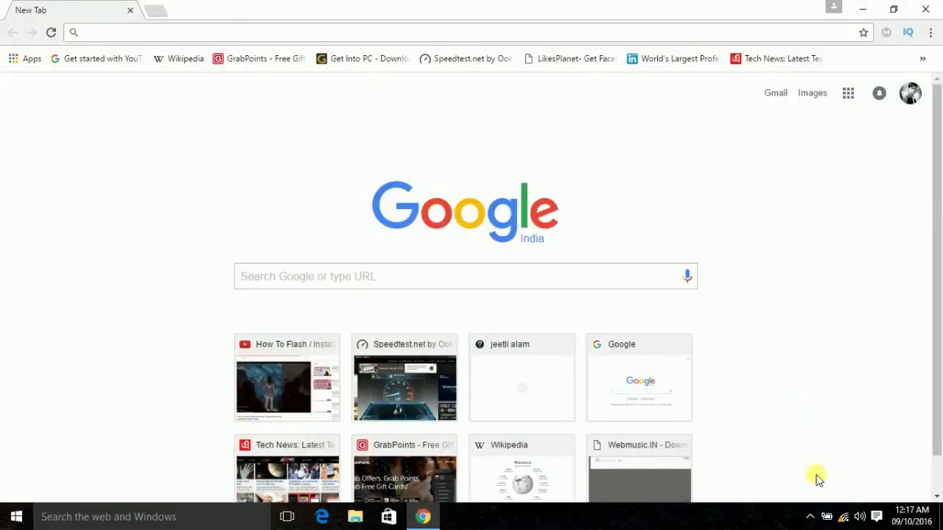
pyautogui.click(844, 517)
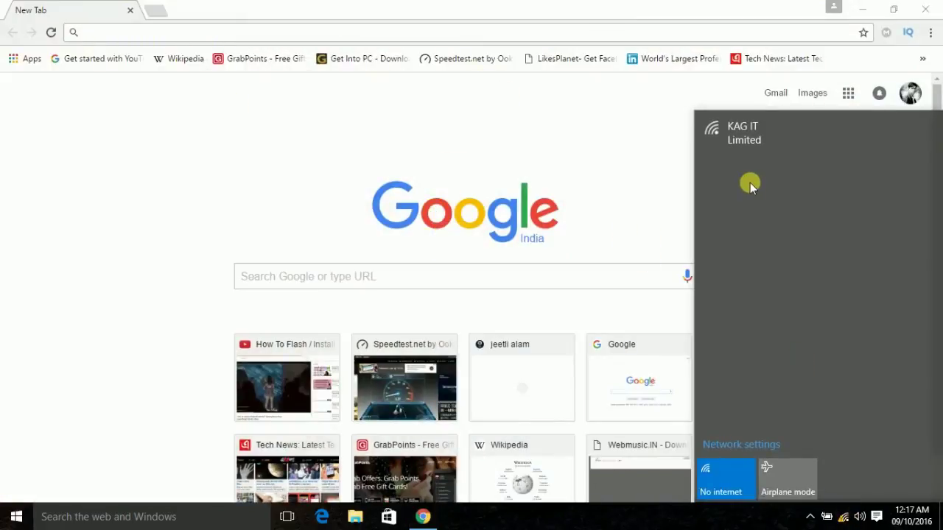
pyautogui.click(752, 109)
pyautogui.click(844, 519)
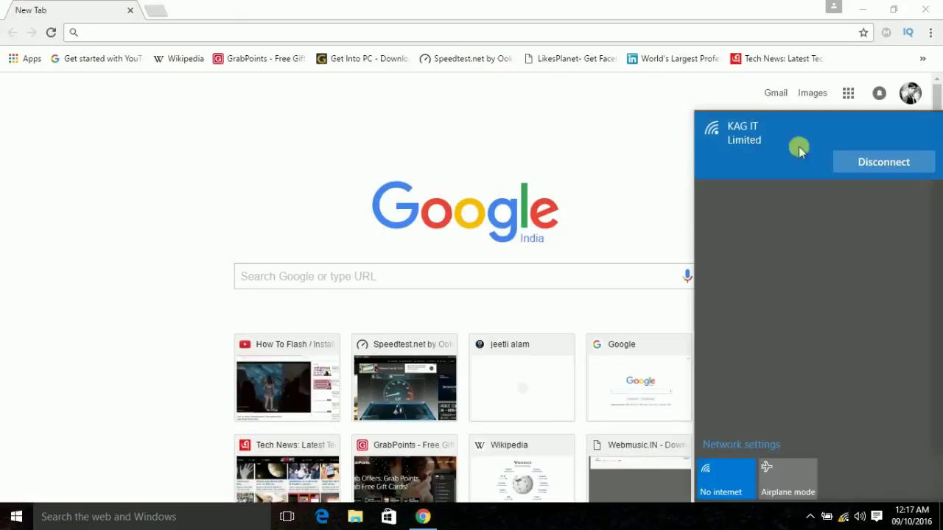
pyautogui.click(875, 166)
pyautogui.click(877, 173)
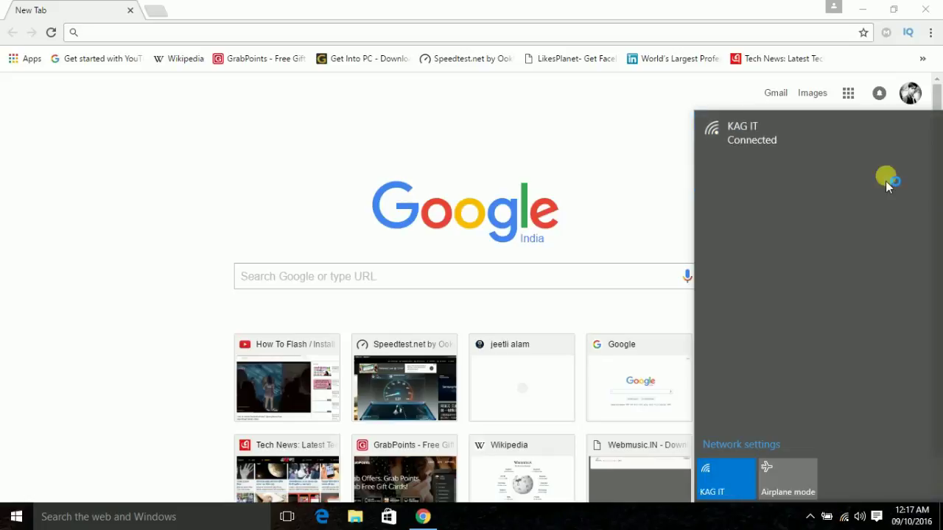
pyautogui.click(174, 232)
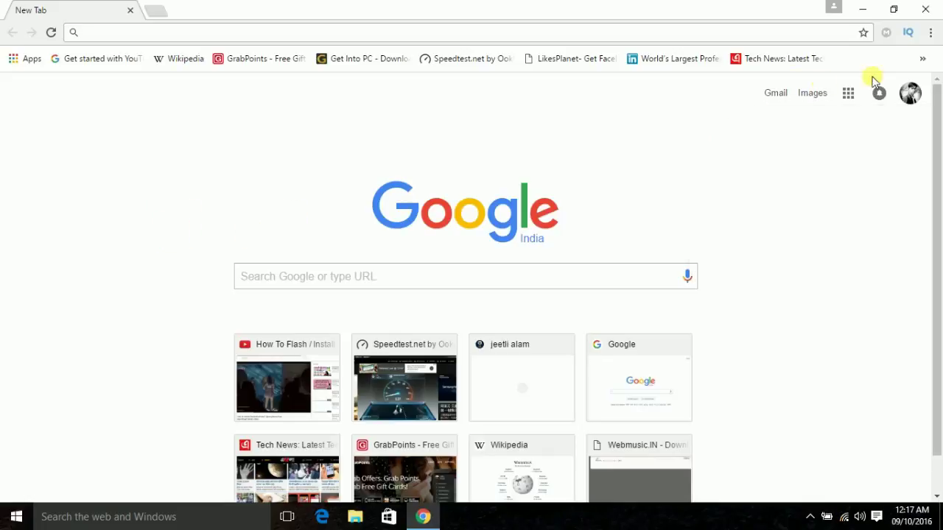
# - Go from Chrome Settings to Extensions, then open 'Get more extensions' in the Web Store
pyautogui.click(930, 34)
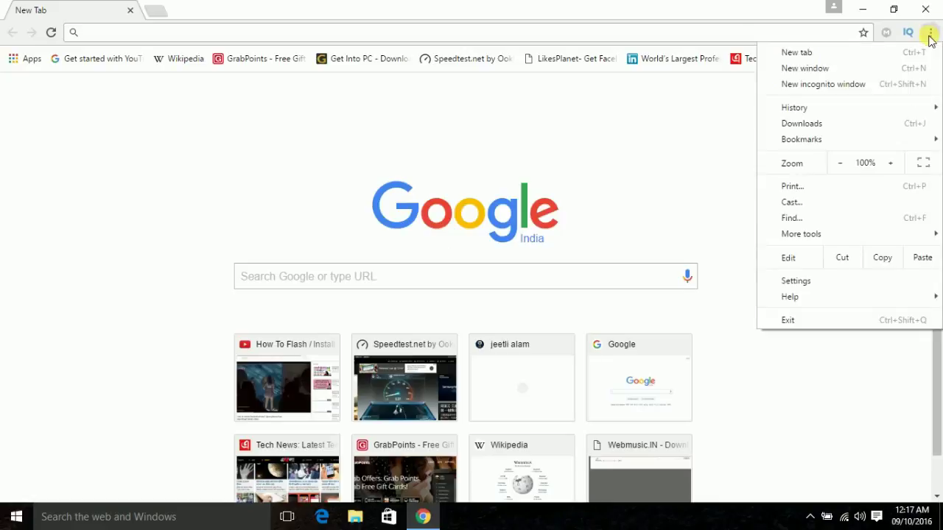
pyautogui.click(798, 280)
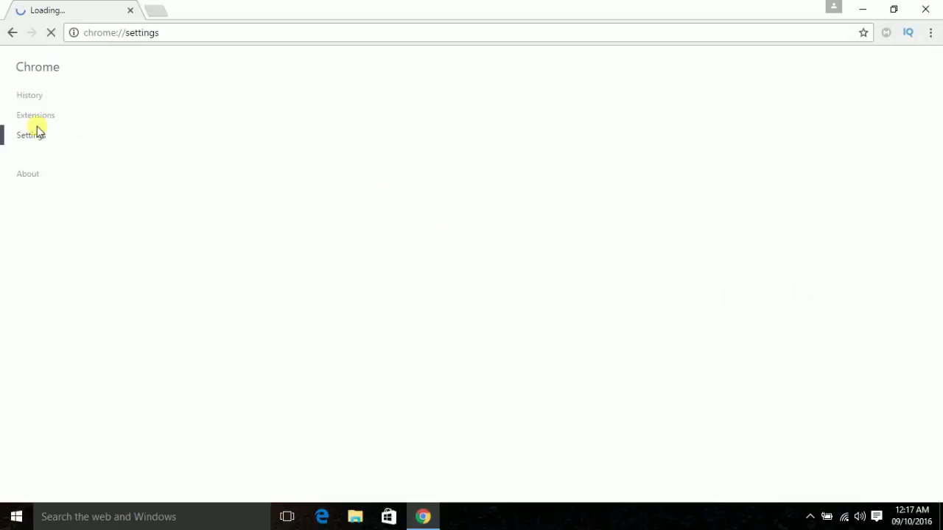
pyautogui.click(38, 115)
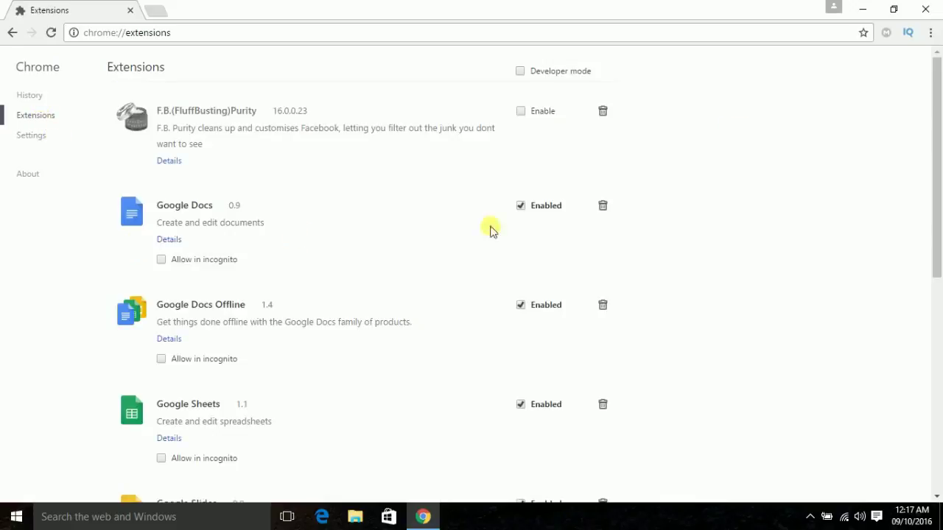
pyautogui.moveTo(940, 158); pyautogui.dragTo(936, 374)
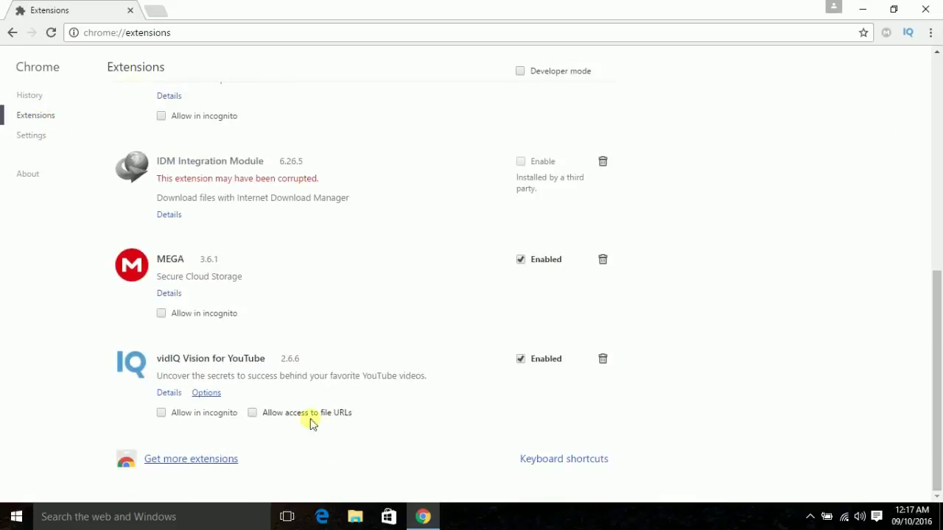
pyautogui.click(219, 460)
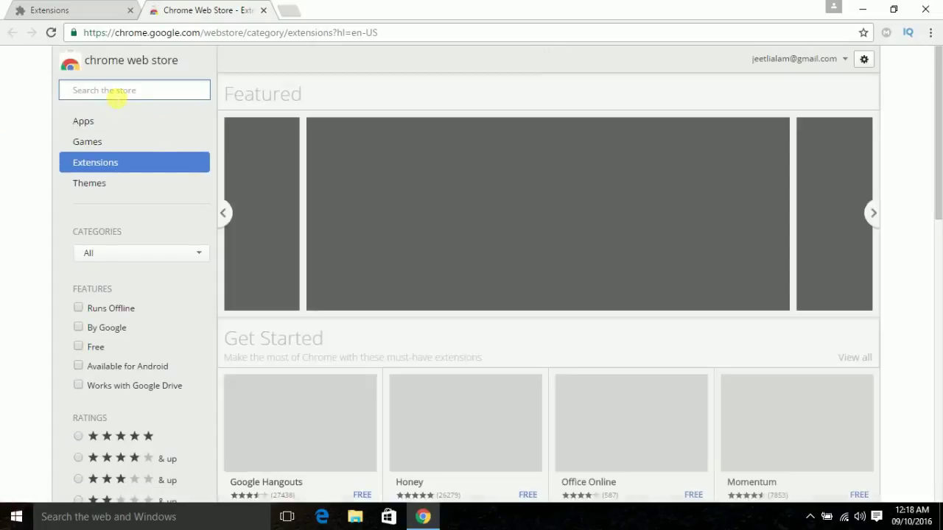
# - Search the Web Store for 'maga' and scroll the results, where MEGA shows as added
pyautogui.write('gag')
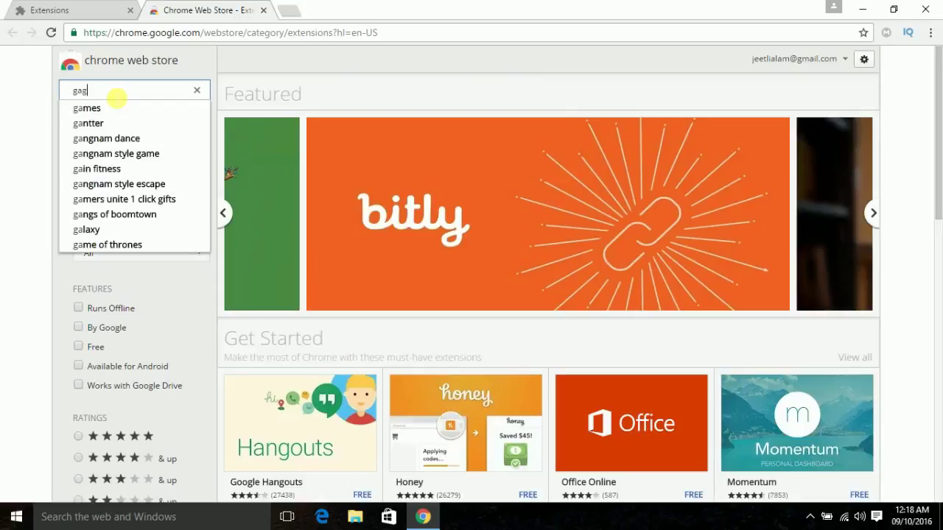
pyautogui.write('a')
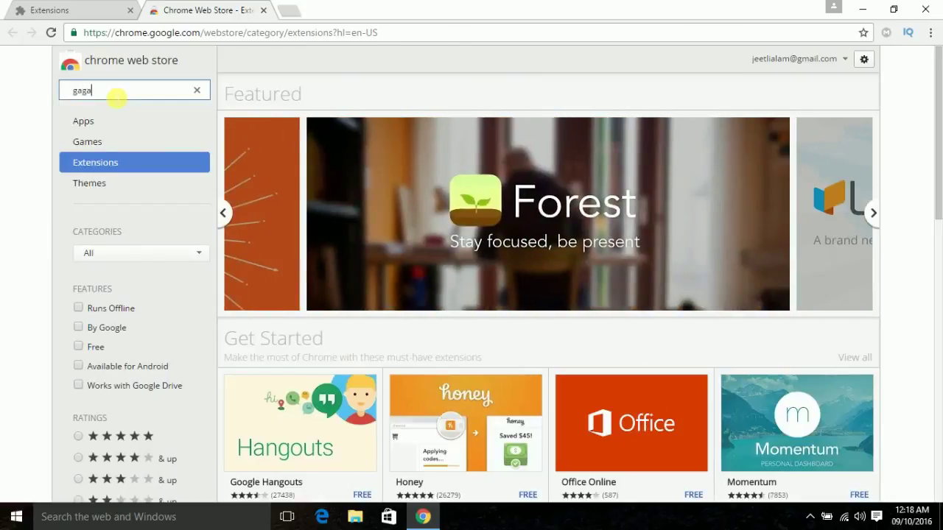
pyautogui.press('BackSpace')
pyautogui.press('BackSpace')
pyautogui.press('BackSpace')
pyautogui.press('BackSpace')
pyautogui.write('mag')
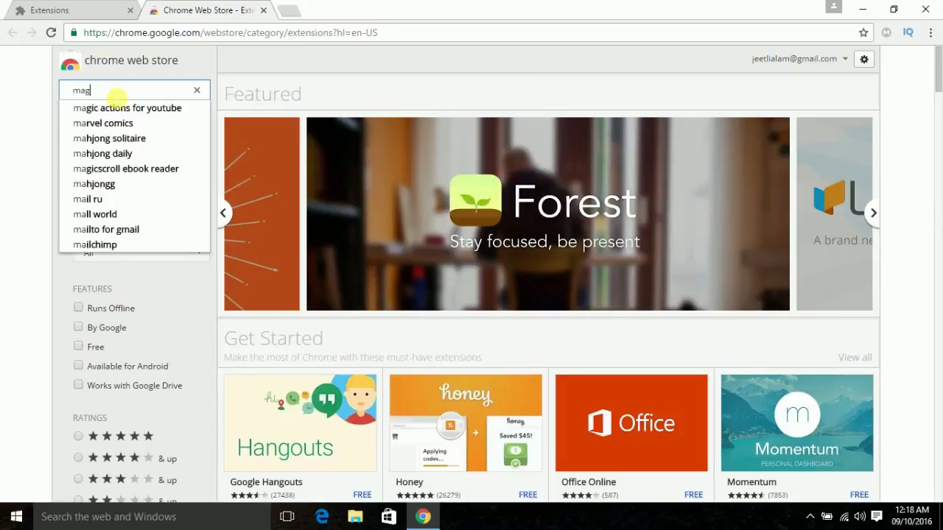
pyautogui.write('a')
pyautogui.press('Return')
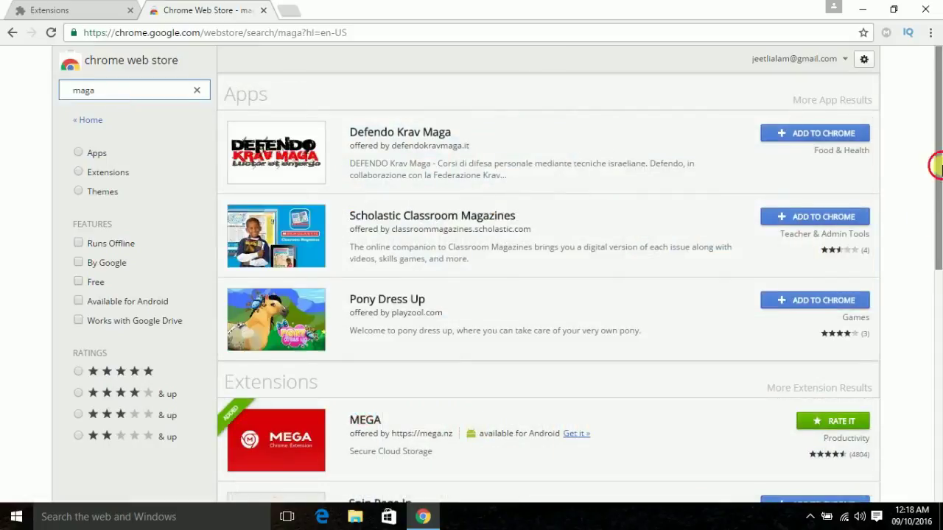
pyautogui.moveTo(936, 164); pyautogui.dragTo(936, 249)
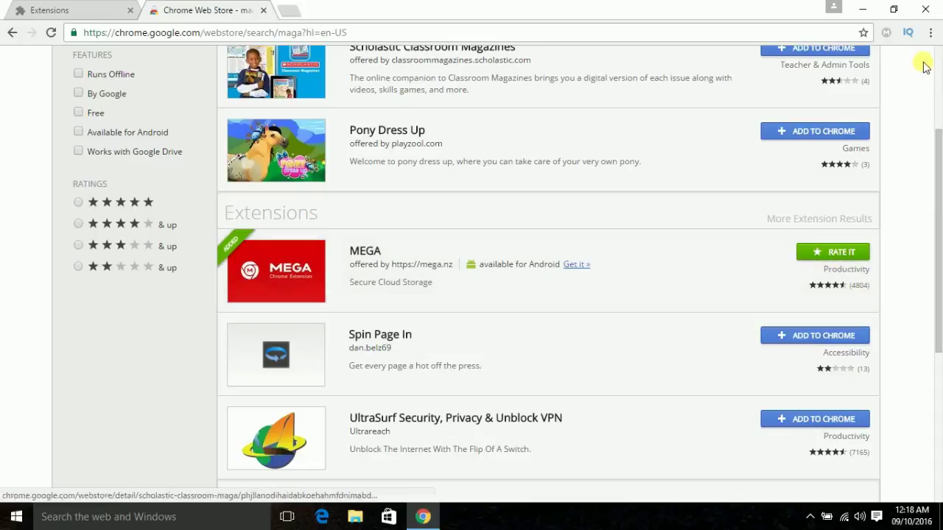
pyautogui.moveTo(939, 200)
pyautogui.mouseDown()
pyautogui.moveTo(940, 352)
pyautogui.moveTo(934, 193)
pyautogui.mouseUp()
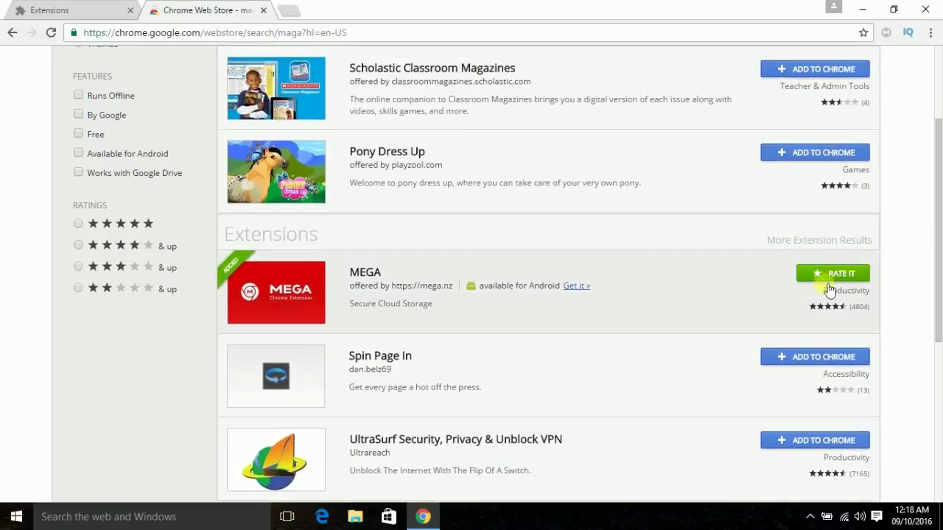
# - Close the Web Store and Extensions tabs, leaving only a fresh New Tab page
pyautogui.moveTo(940, 250); pyautogui.dragTo(940, 175)
pyautogui.click(264, 11)
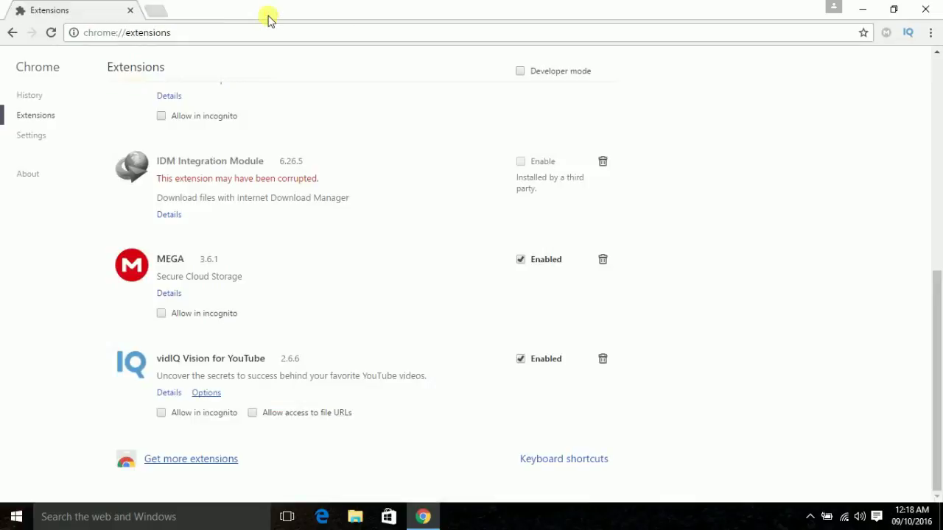
pyautogui.click(153, 10)
pyautogui.click(135, 15)
pyautogui.click(131, 11)
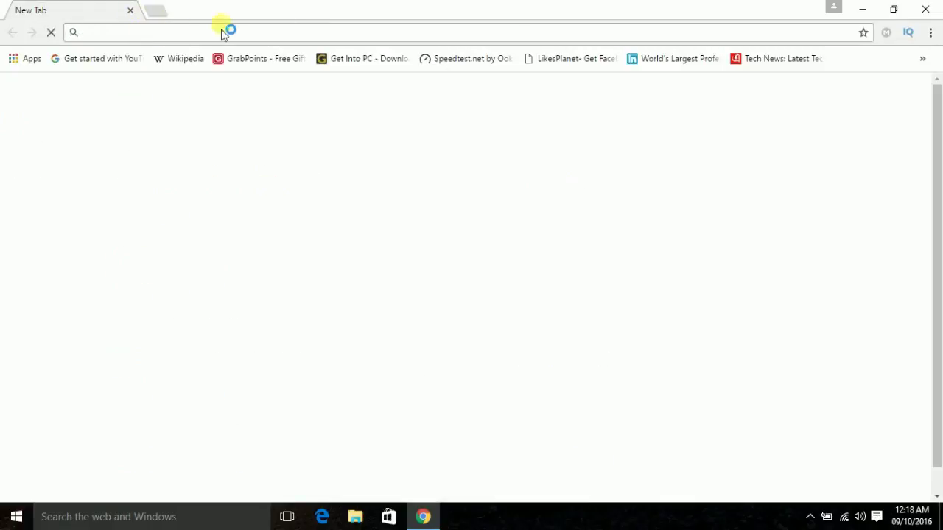
# - Open MEGA from its toolbar icon's menu and bring up the Create Account form
pyautogui.rightClick(891, 37)
pyautogui.click(875, 51)
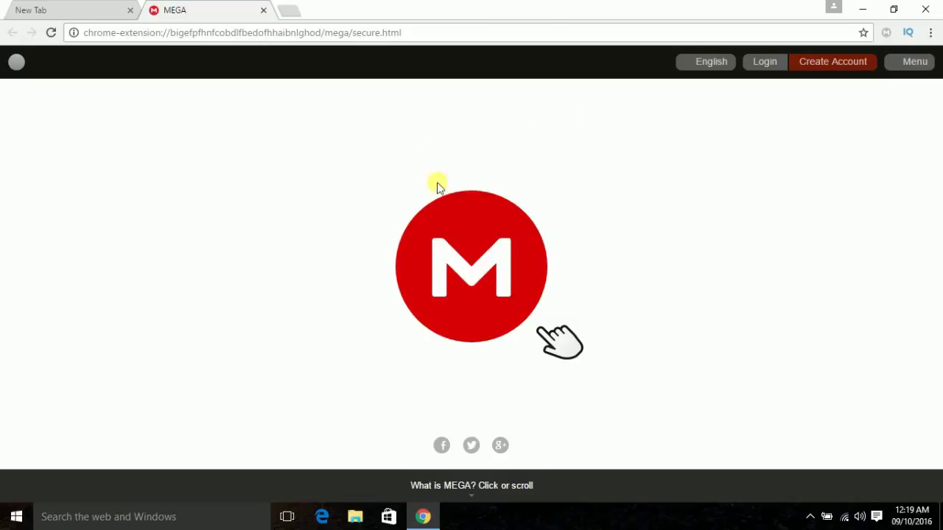
pyautogui.click(843, 71)
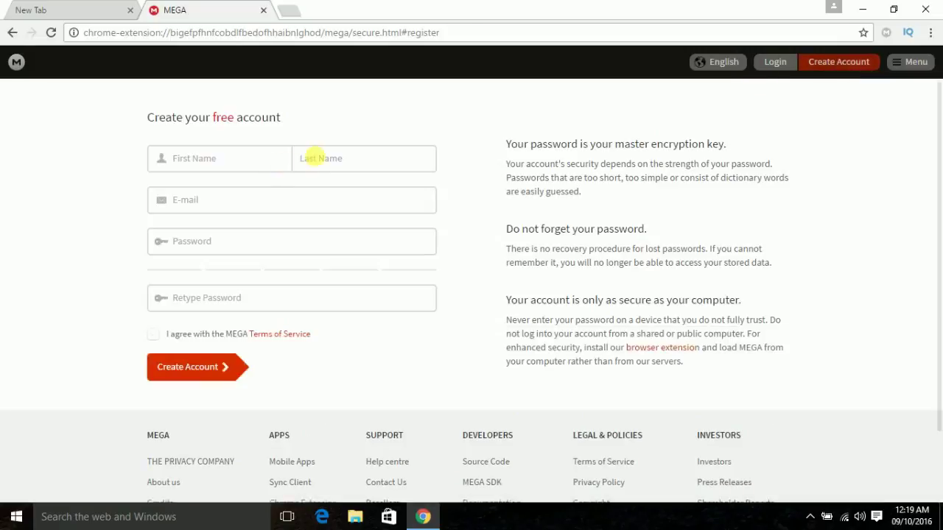
pyautogui.click(195, 163)
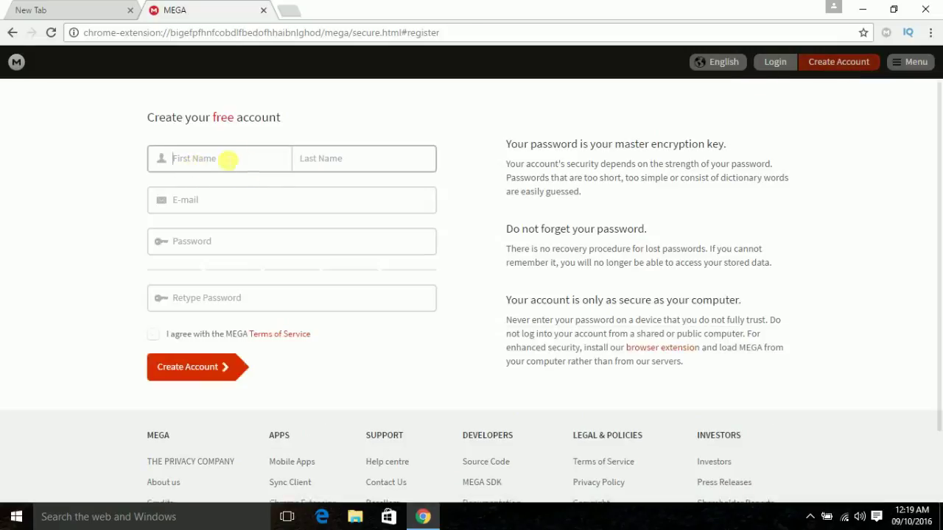
pyautogui.click(177, 205)
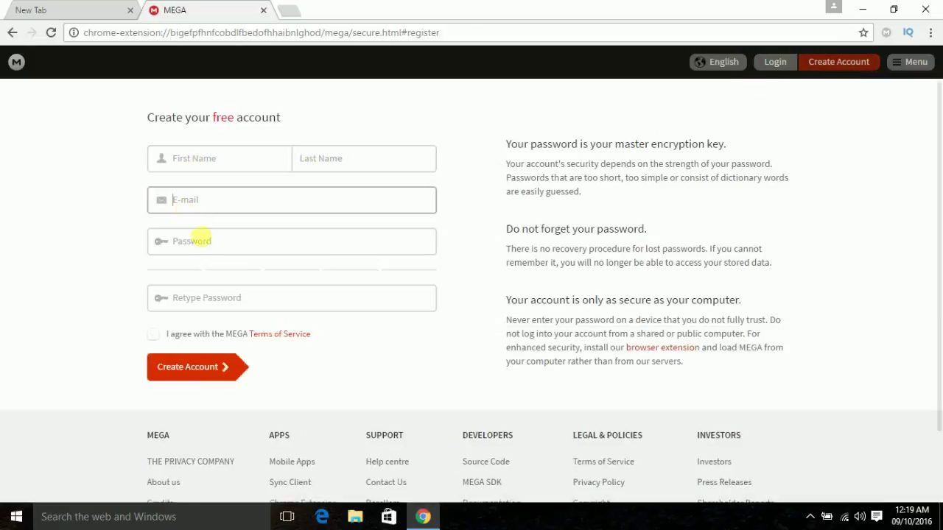
pyautogui.click(206, 243)
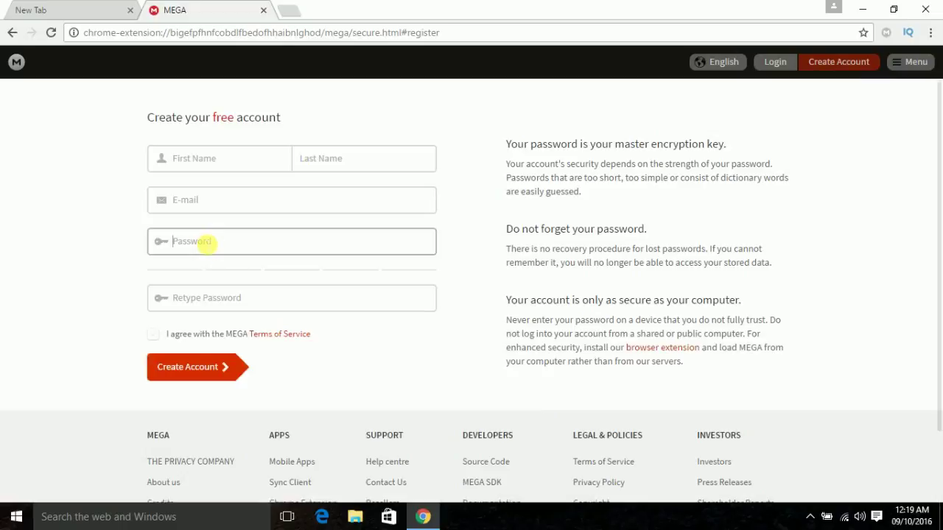
pyautogui.click(212, 304)
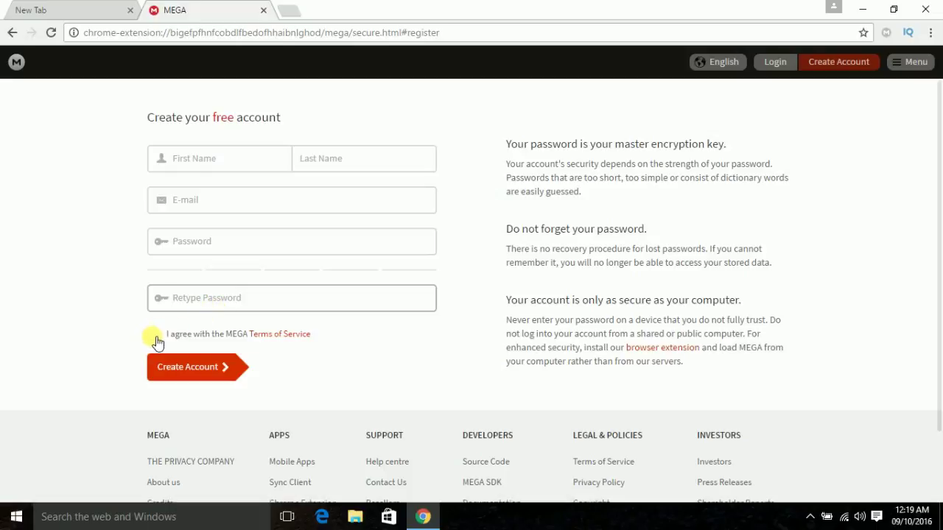
pyautogui.click(175, 374)
pyautogui.click(251, 164)
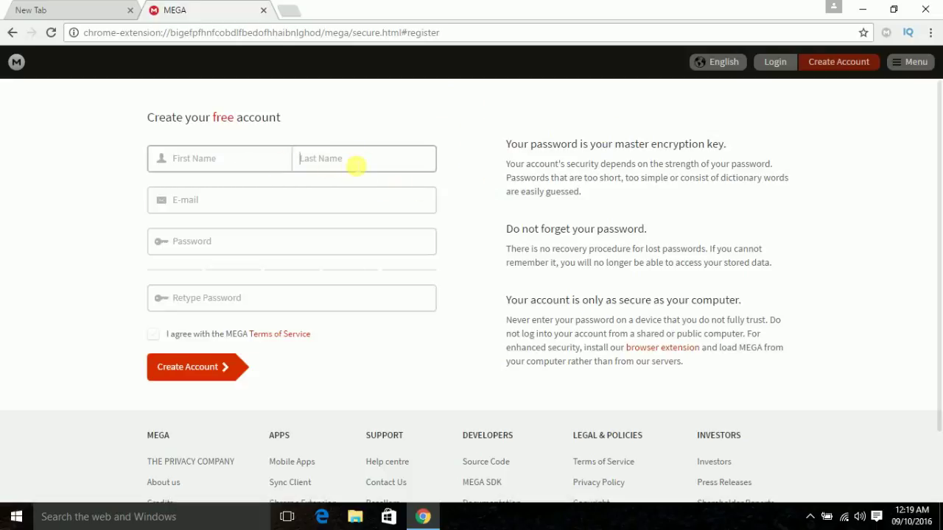
pyautogui.click(737, 219)
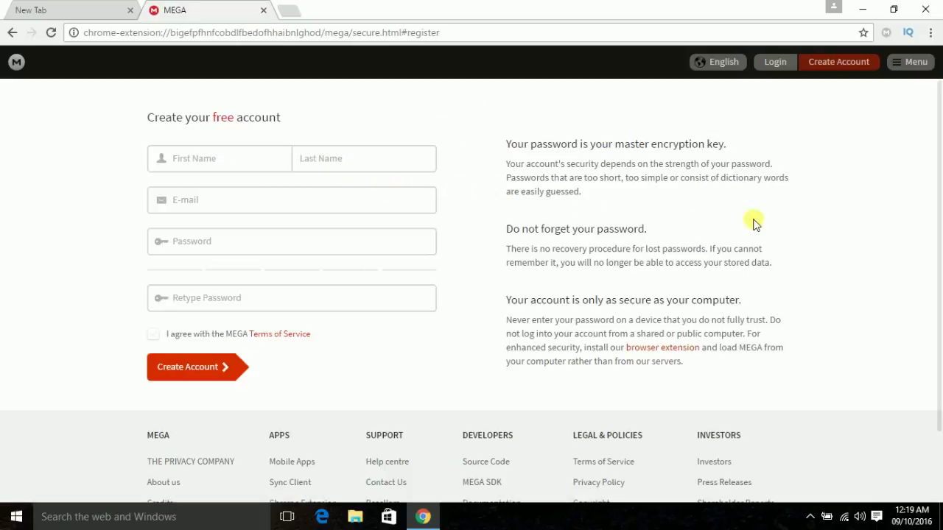
# - Open MEGA's login panel and begin typing the account e-mail address
pyautogui.click(779, 62)
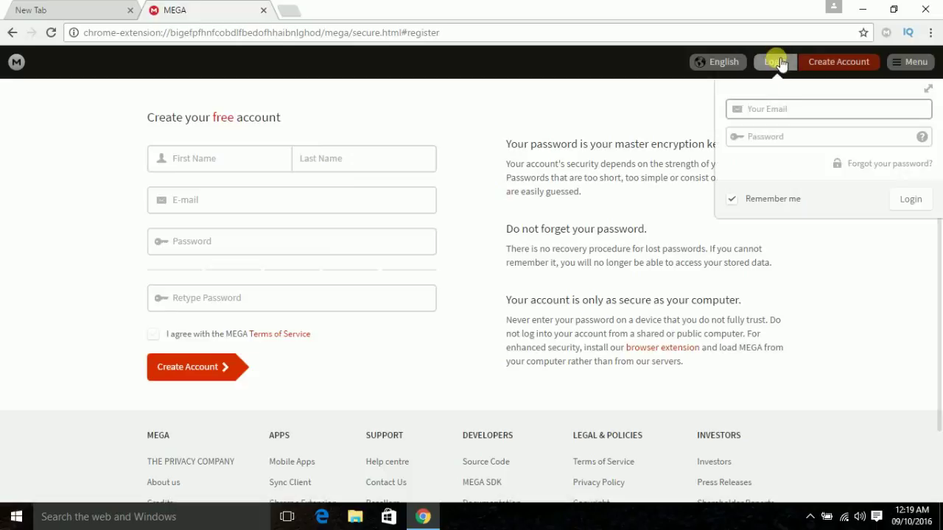
pyautogui.click(775, 112)
pyautogui.write('khursh')
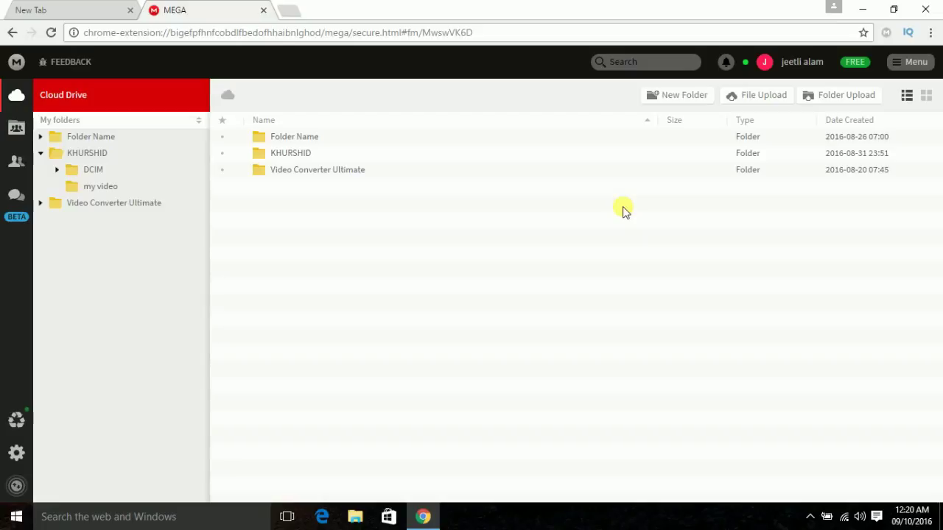
# - Collapse and re-expand the parent folder in the tree, then open DCIM with its seven subfolders
pyautogui.click(41, 153)
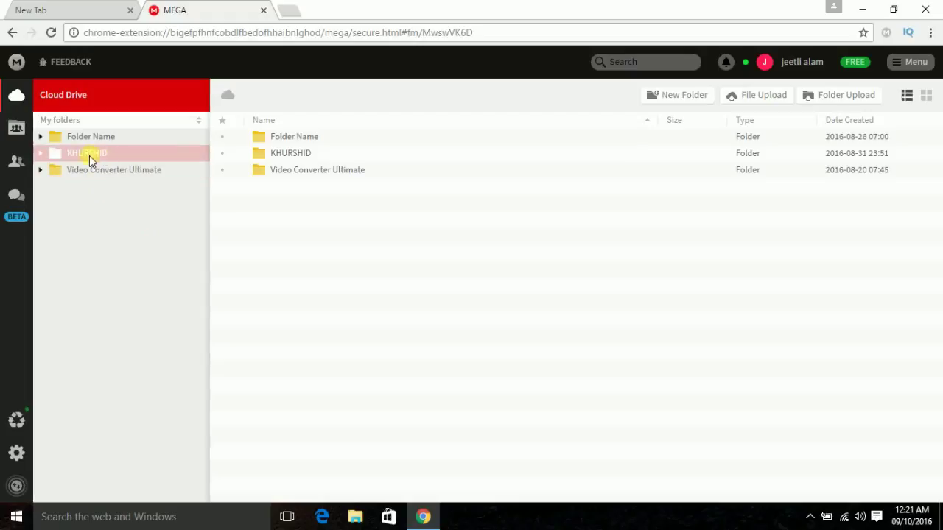
pyautogui.click(47, 158)
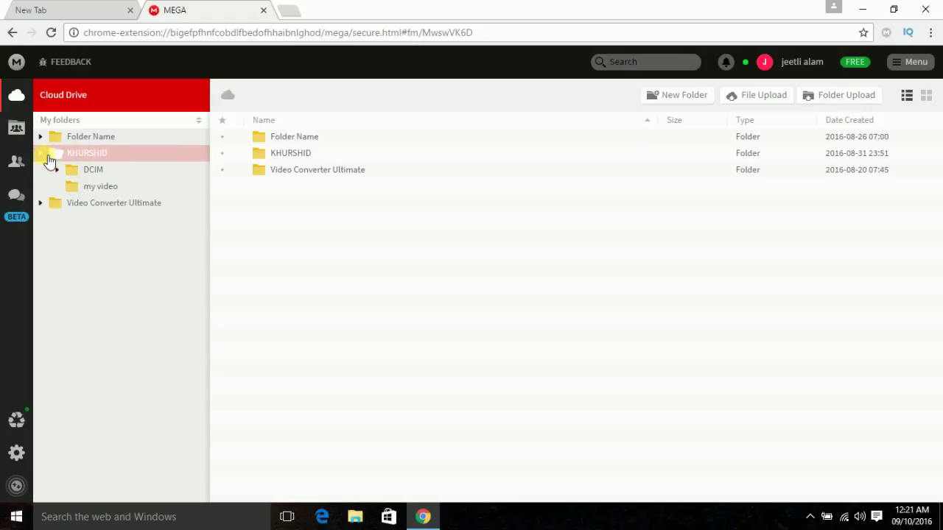
pyautogui.click(96, 173)
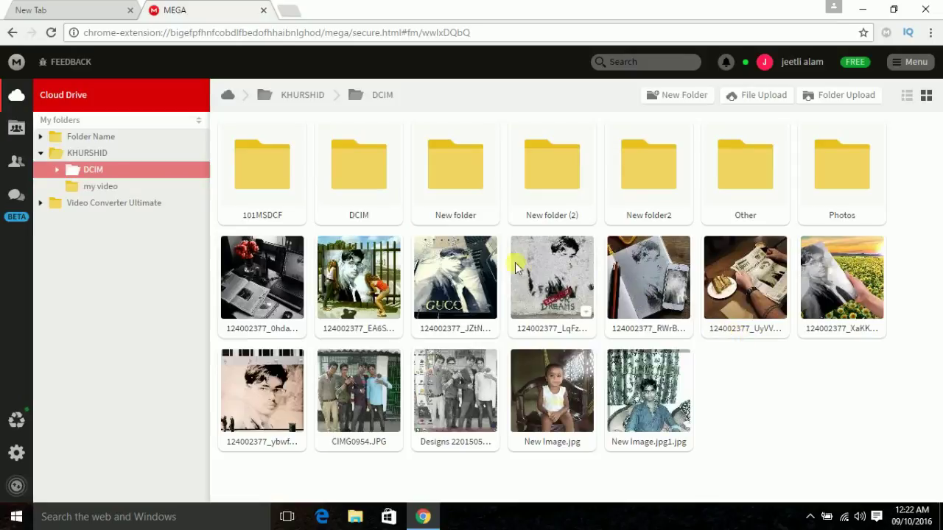
pyautogui.rightClick(462, 277)
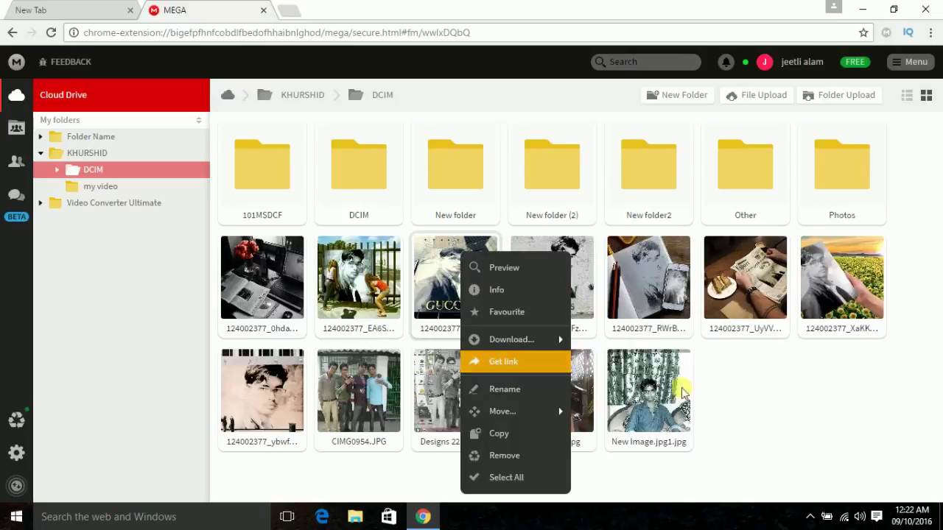
pyautogui.click(794, 412)
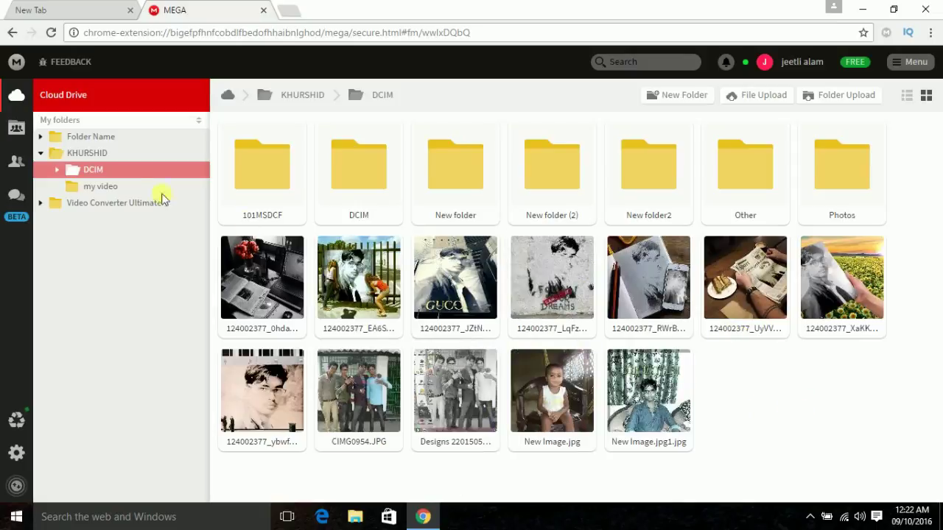
pyautogui.click(62, 174)
pyautogui.click(66, 174)
pyautogui.click(40, 153)
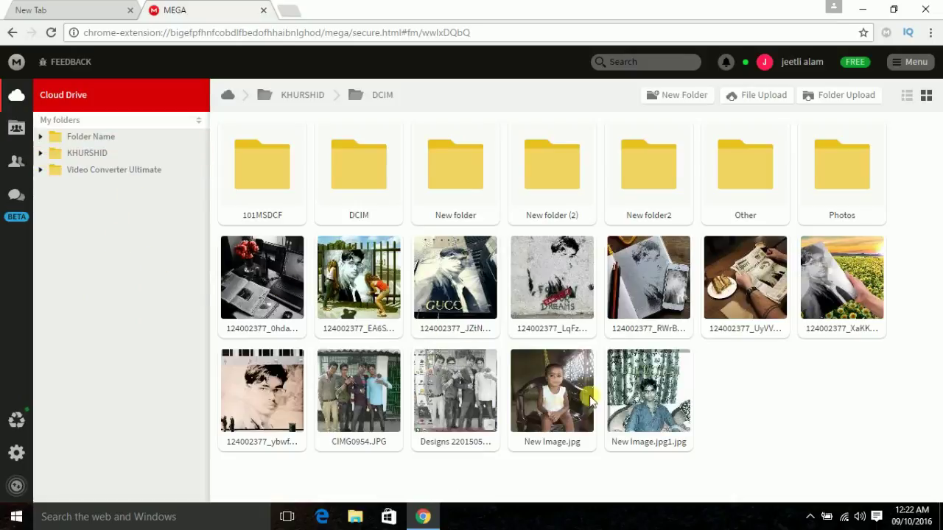
pyautogui.rightClick(554, 279)
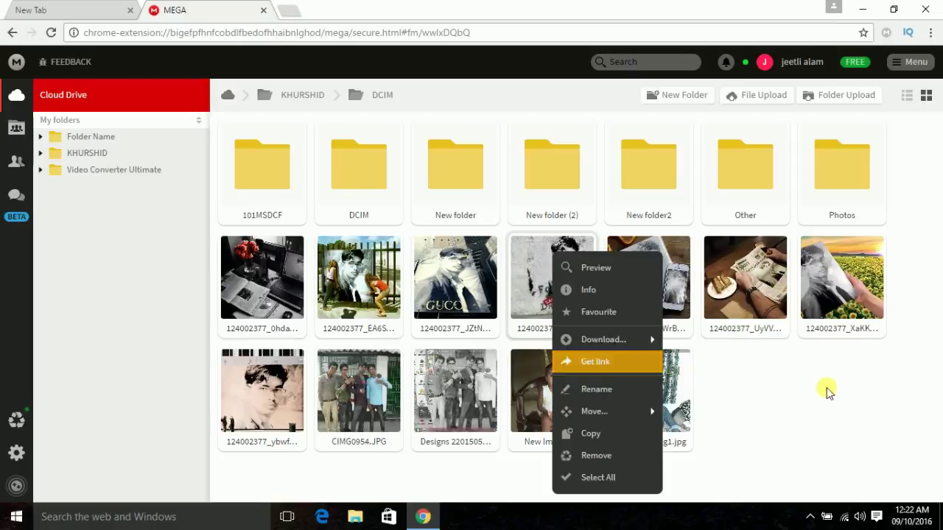
pyautogui.click(840, 407)
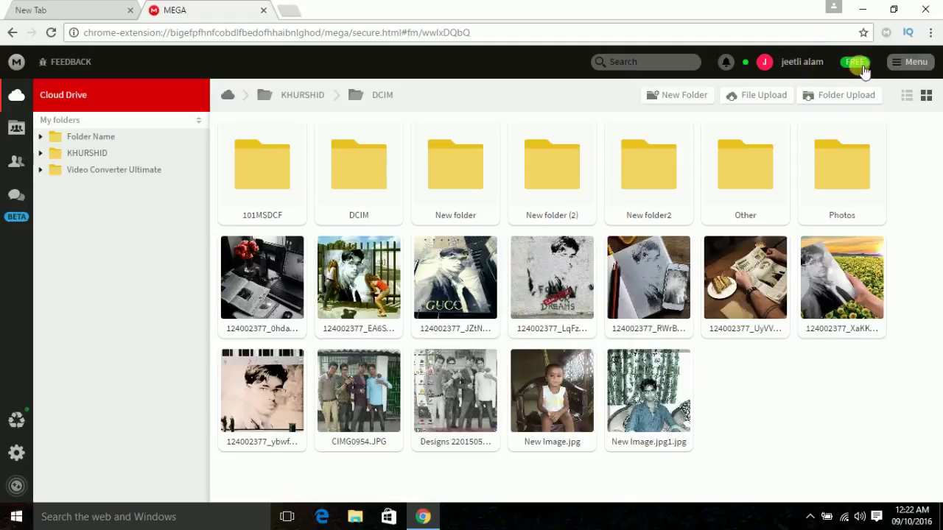
# - Dismiss the Change Avatar dialog, then show the FREE plan summary with €0.00 balance
pyautogui.click(797, 63)
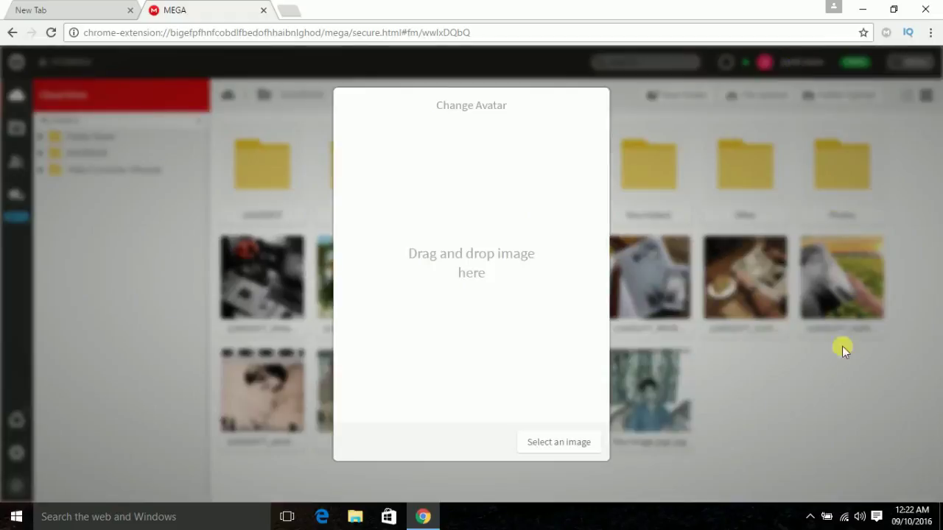
pyautogui.click(819, 403)
pyautogui.click(854, 62)
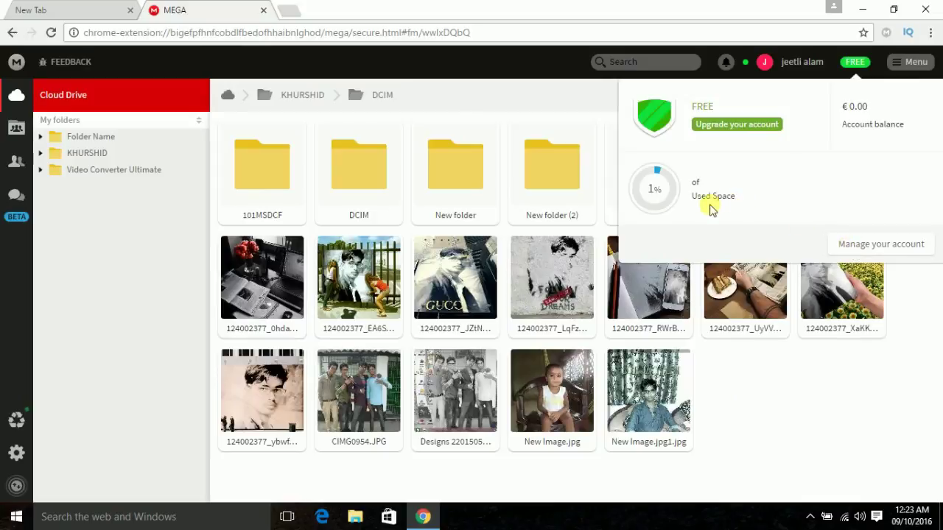
# - Choose 'Manage your account' to see the Overview with 544.5 MB used and 49.47 GB available
pyautogui.click(877, 244)
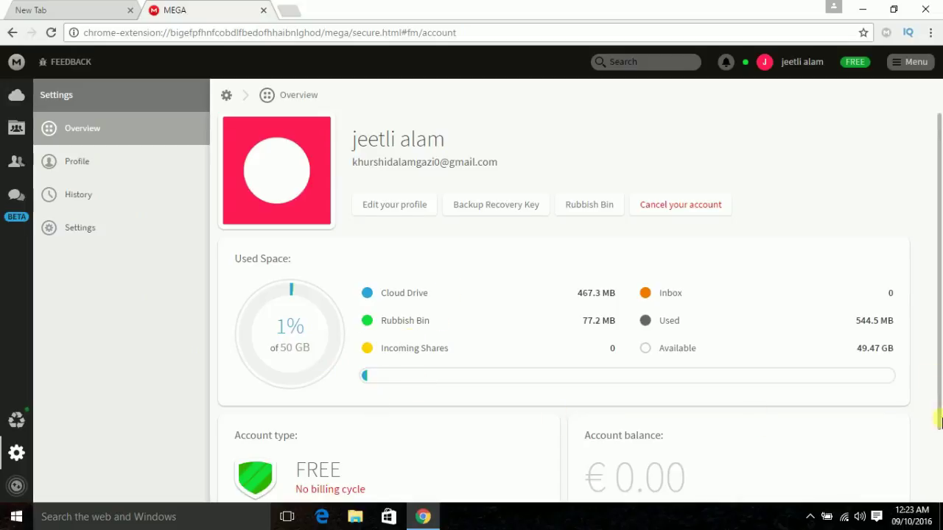
# - Scroll the Overview, then open Profile settings and its History page listing seven sessions
pyautogui.moveTo(941, 396); pyautogui.dragTo(940, 462)
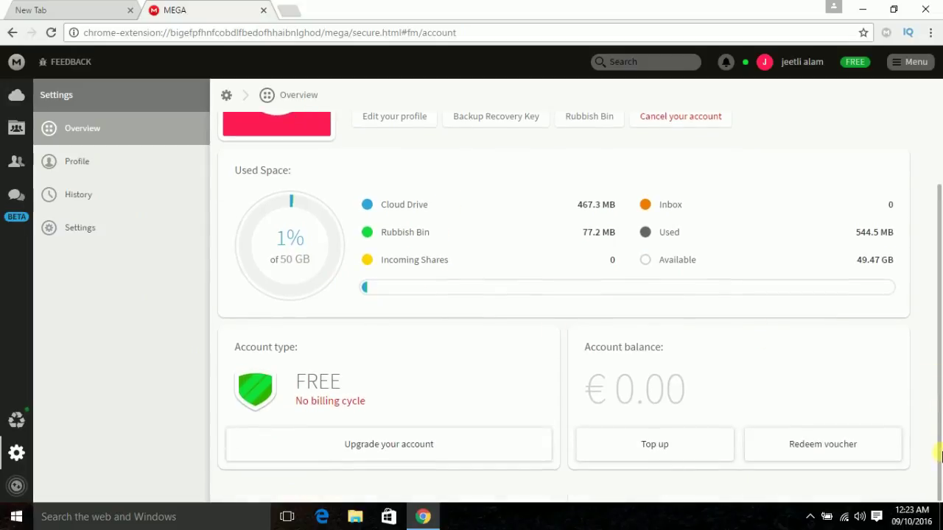
pyautogui.click(939, 374)
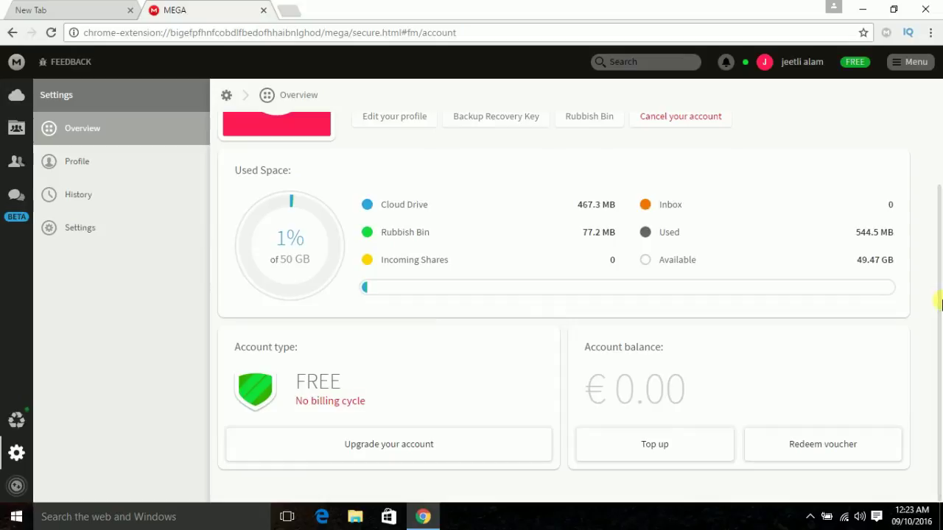
pyautogui.scroll(1, 940, 314)
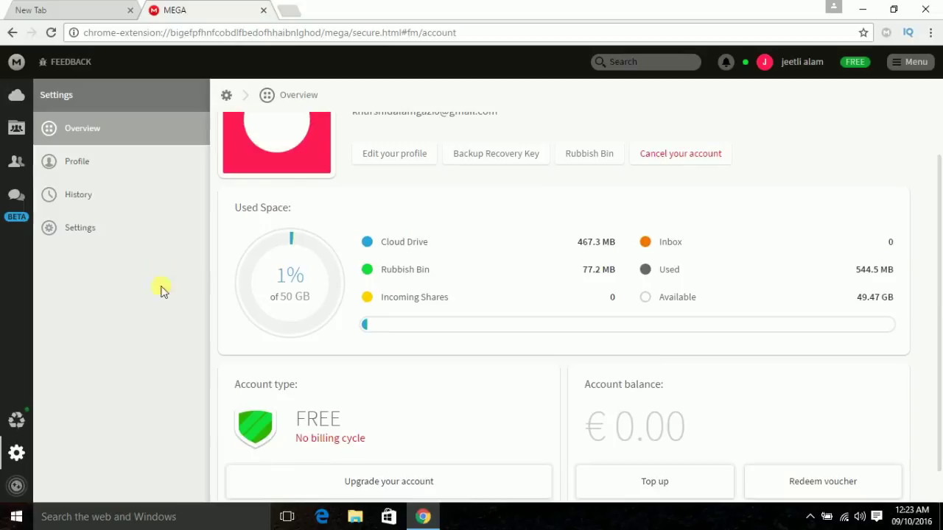
pyautogui.scroll(1, 939, 273)
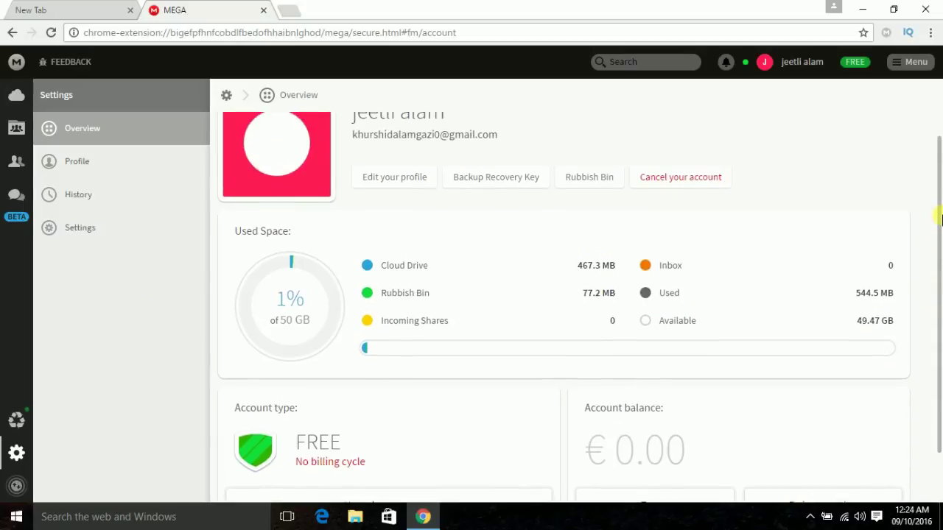
pyautogui.scroll(1, 940, 218)
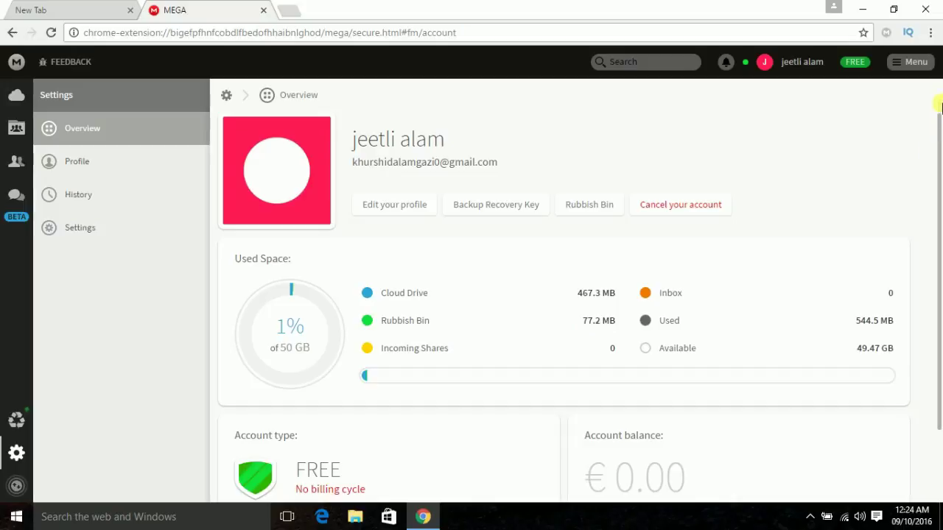
pyautogui.click(105, 172)
pyautogui.click(98, 202)
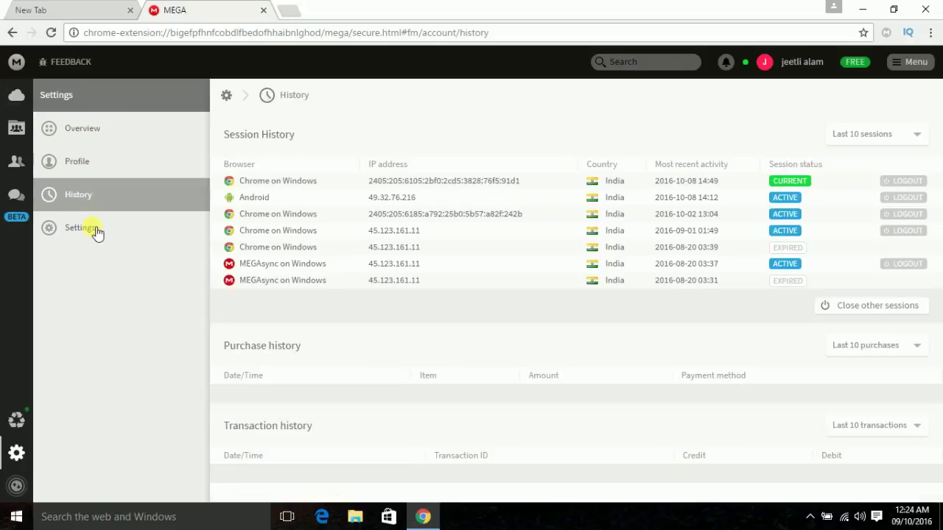
pyautogui.click(96, 232)
pyautogui.click(89, 203)
# - Log out of the MEGA account using the Logout option in the top-right Menu
pyautogui.click(922, 65)
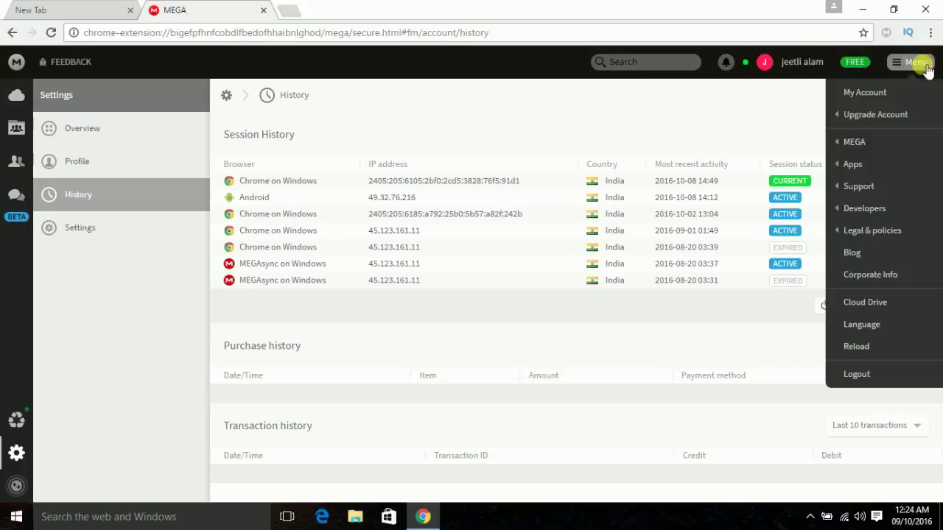
pyautogui.click(889, 375)
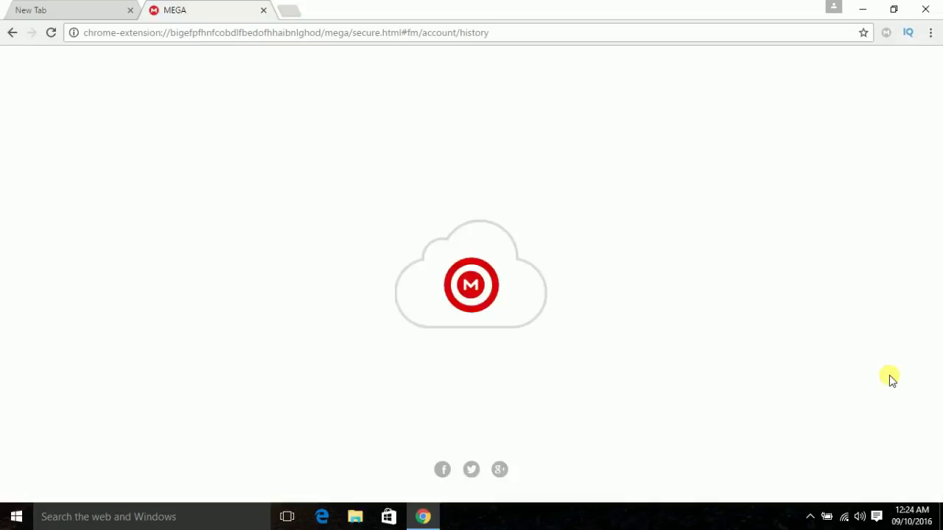